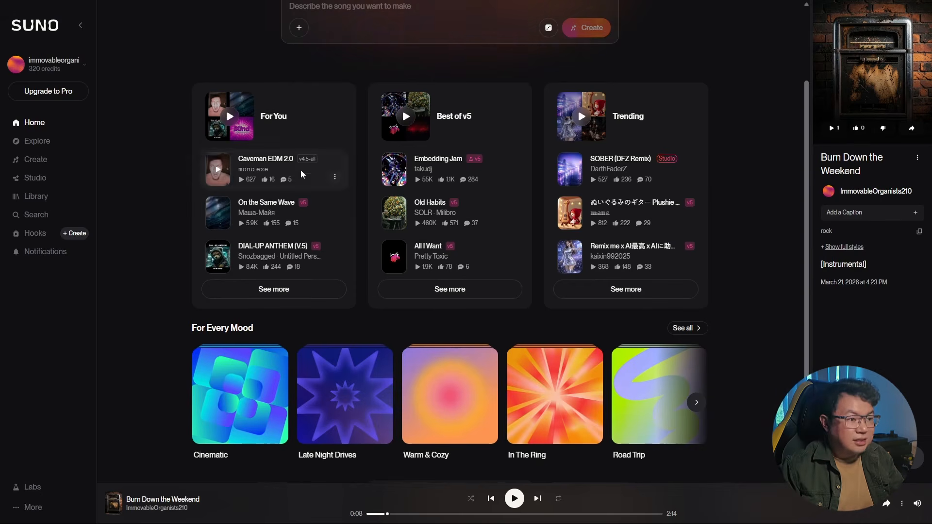
Open the Caveman EDM 2.0 song page and scroll through its lyrics.
left_click(279, 162)
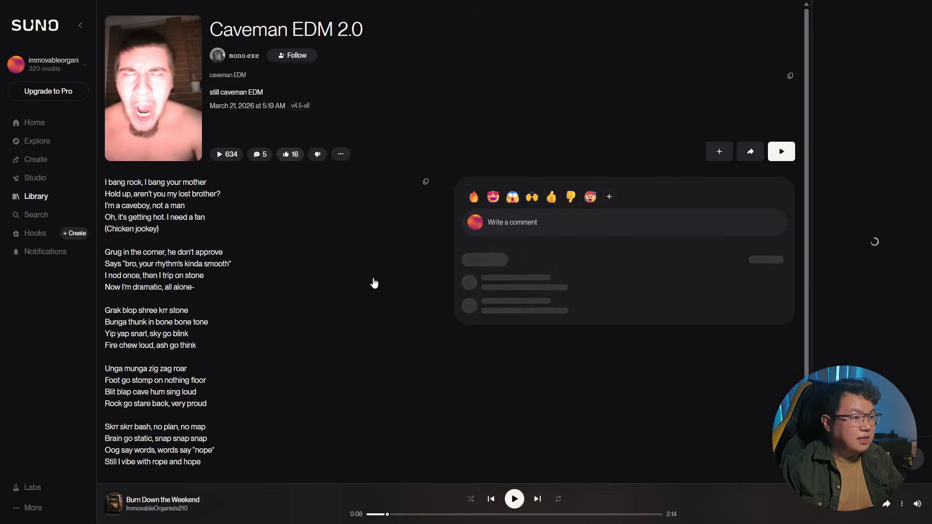
scroll(359, 276, "down", 2)
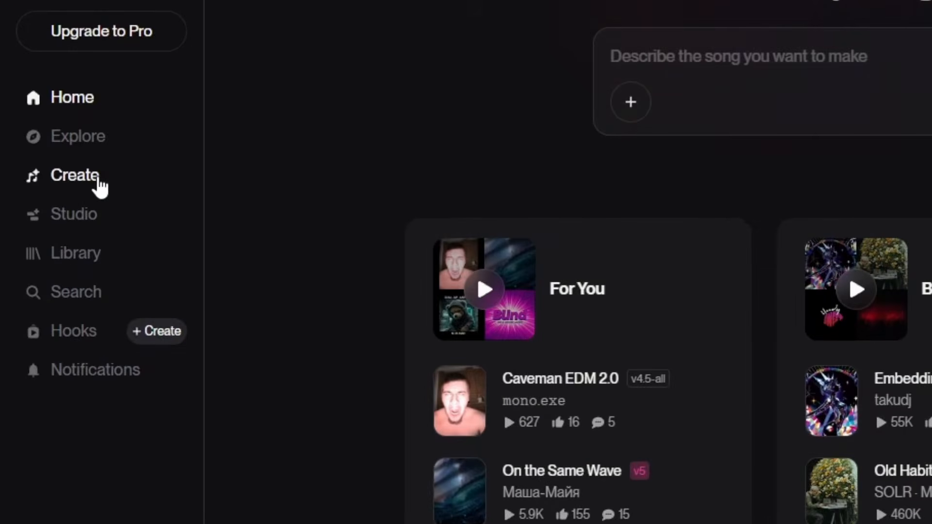
Open the Create page and switch the song form to Advanced mode.
left_click(100, 186)
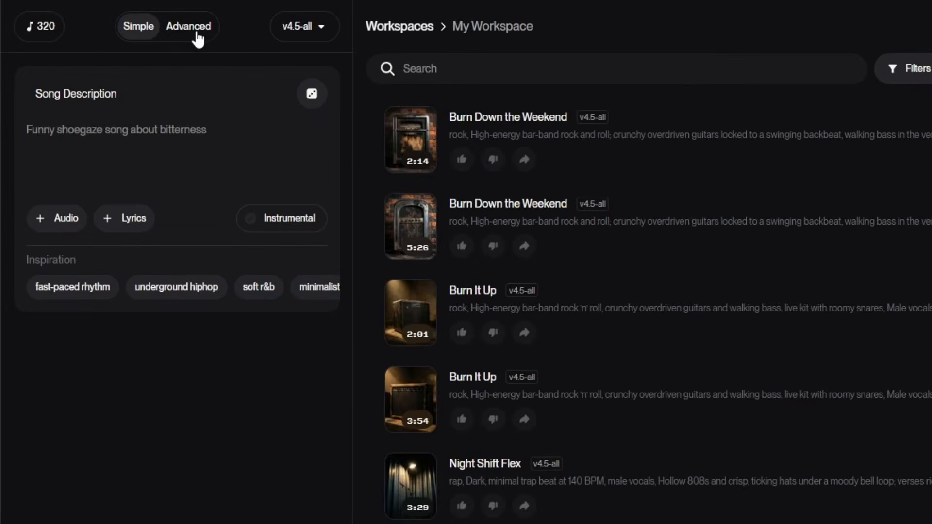
left_click(189, 27)
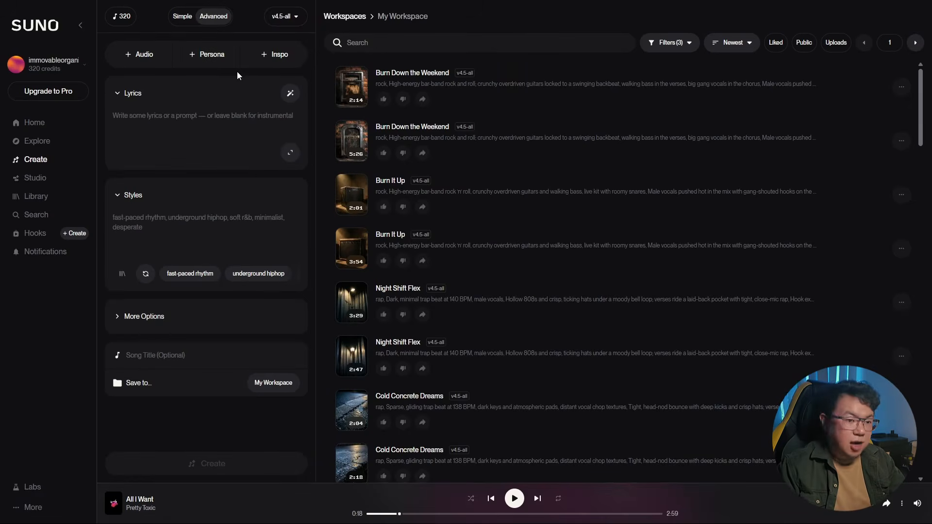
Try to switch the model to v4.5+ and dismiss the upgrade offer.
left_click(285, 16)
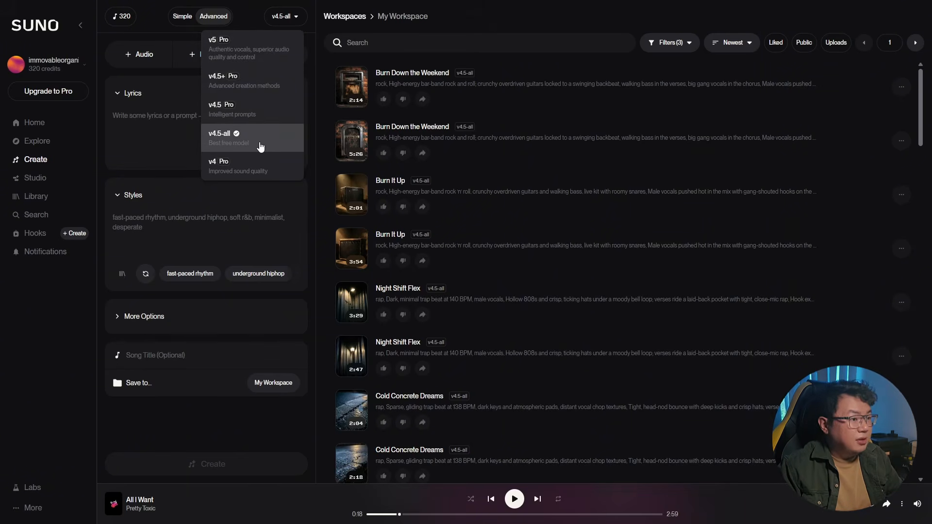
left_click(270, 82)
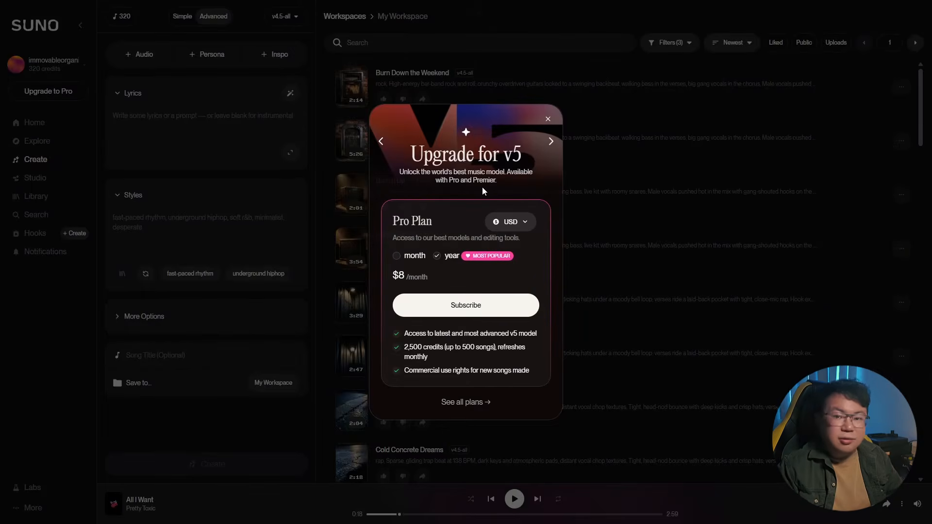
key("Escape")
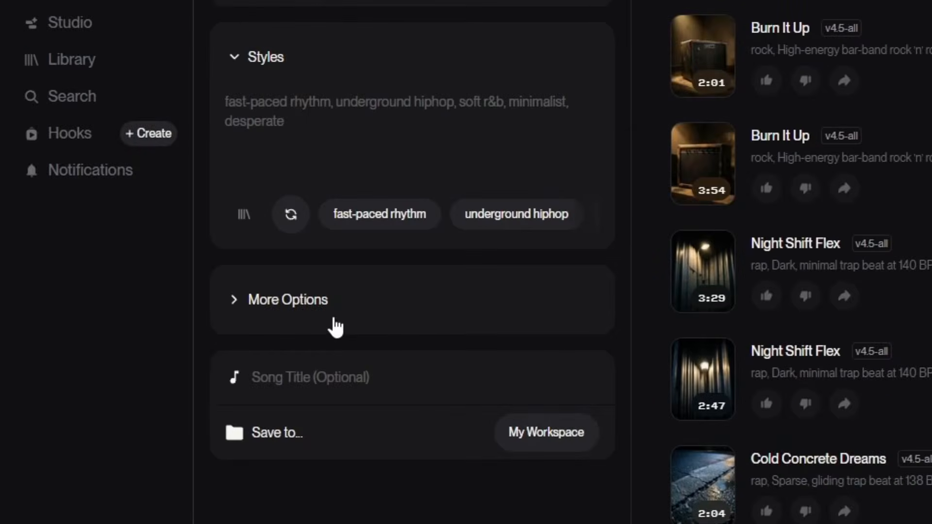
Expand More Options and toggle the Male and Female vocal gender choices, switching Female off again.
left_click(333, 327)
scroll(333, 325, "down", 3)
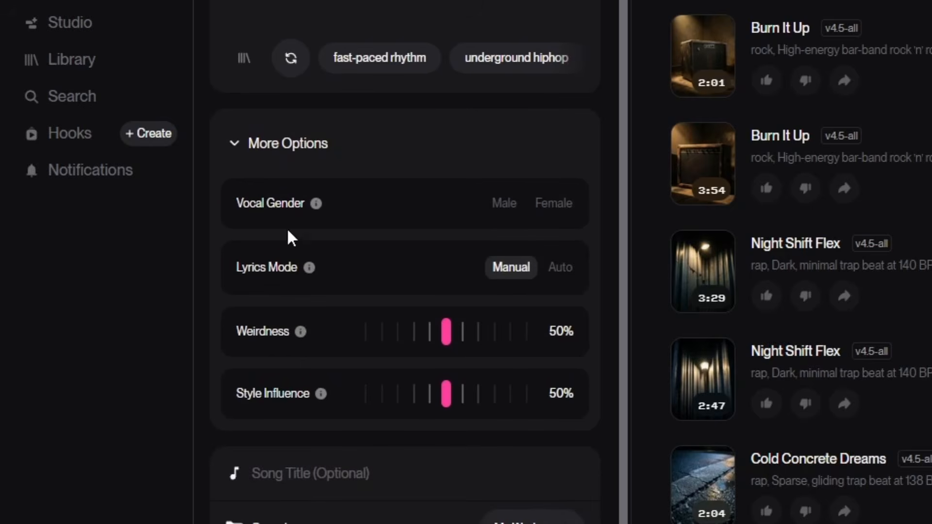
left_click(497, 207)
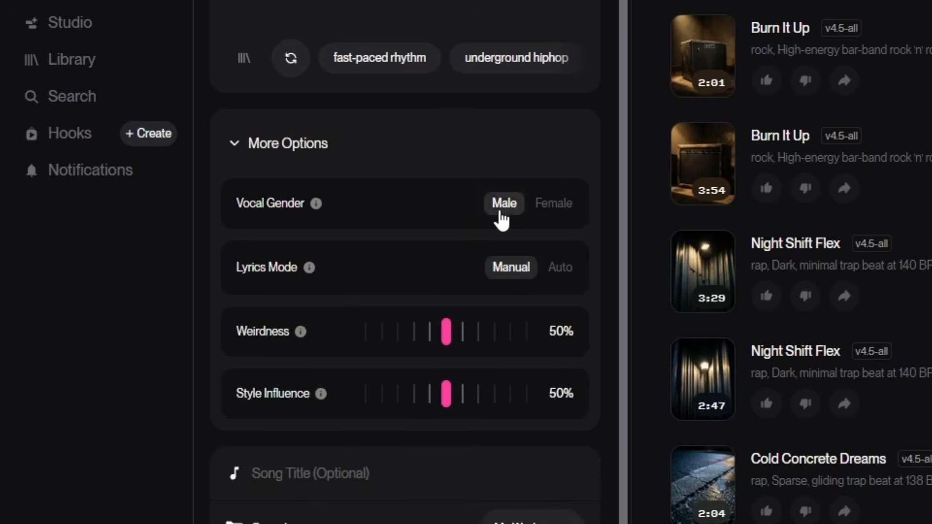
left_click(553, 211)
left_click(553, 211)
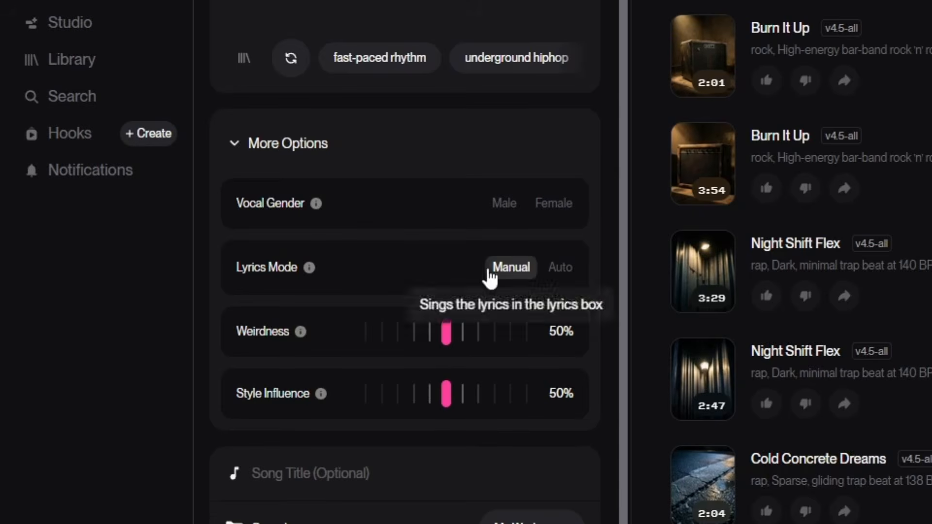
Examine the tooltips for Lyrics Mode, Weirdness and Style Influence.
mouse_move(304, 335)
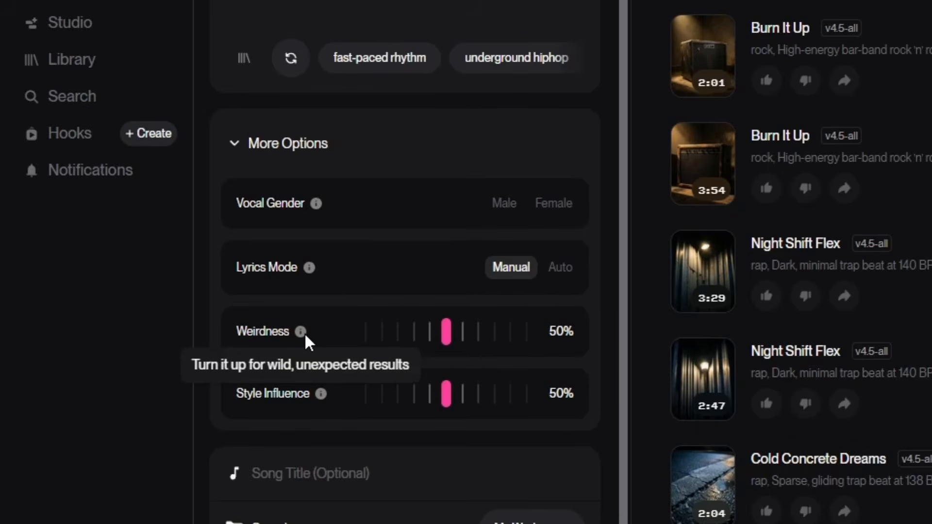
mouse_move(446, 331)
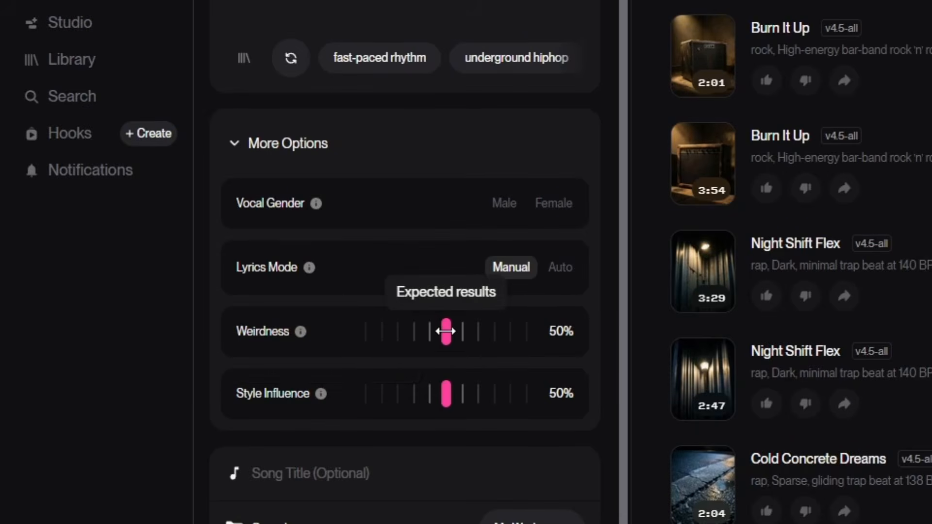
mouse_move(313, 394)
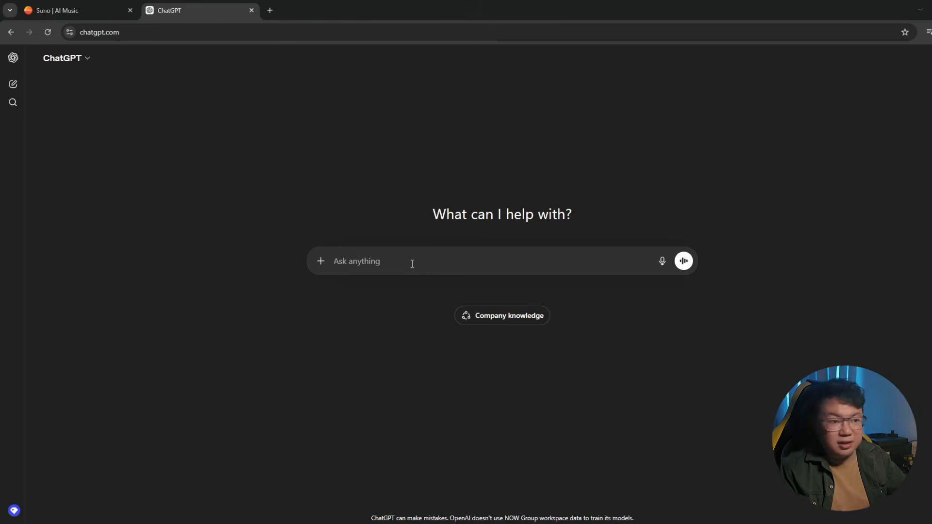
Switch to ChatGPT and ask for a hip hop song about how rich I am, structured intro, verse 1, chorus, verse 2, chorus twice and end.
type("write ")
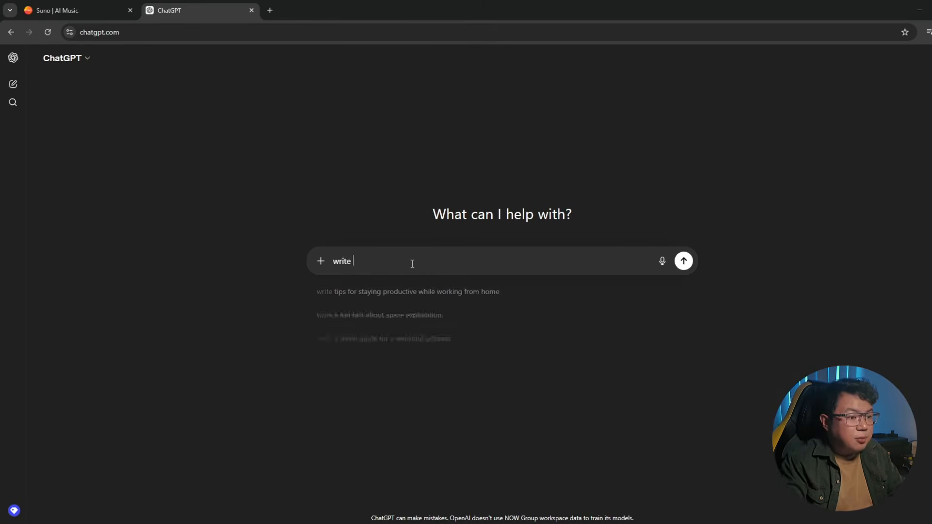
type("me a hip")
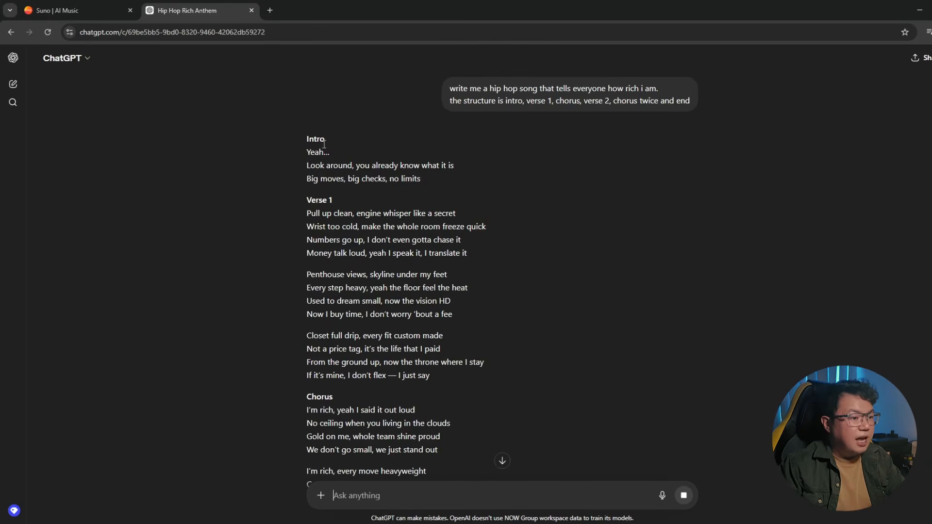
Select the full generated lyrics from Intro through End.
left_click_drag(302, 137, 478, 176)
scroll(478, 176, "down", 5)
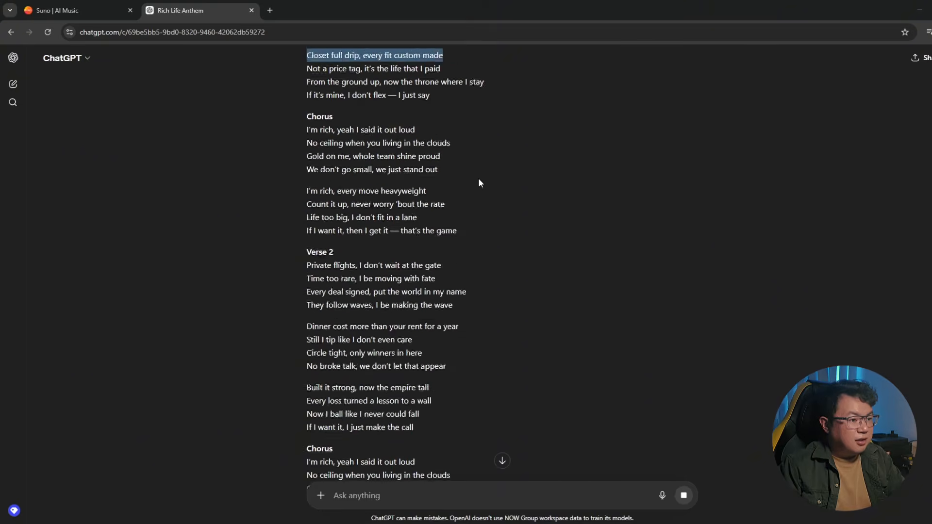
scroll(479, 183, "down", 10)
scroll(577, 242, "down", 8)
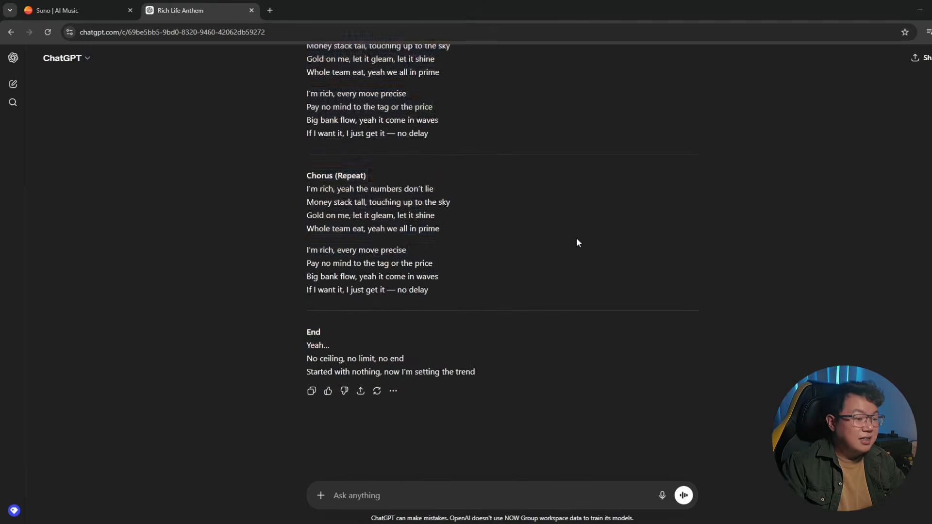
left_click_drag(576, 237, 546, 377)
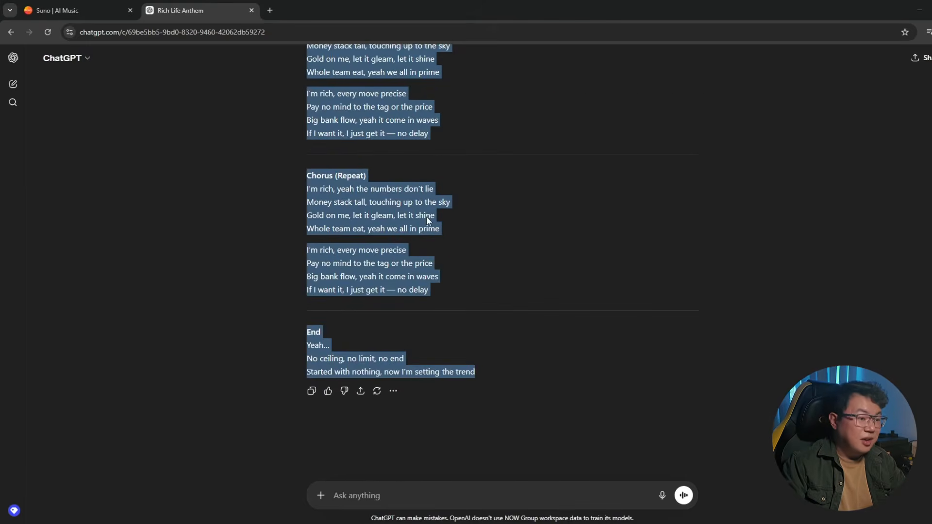
Return to Suno and paste the copied lyrics into the Lyrics box.
left_click(78, 10)
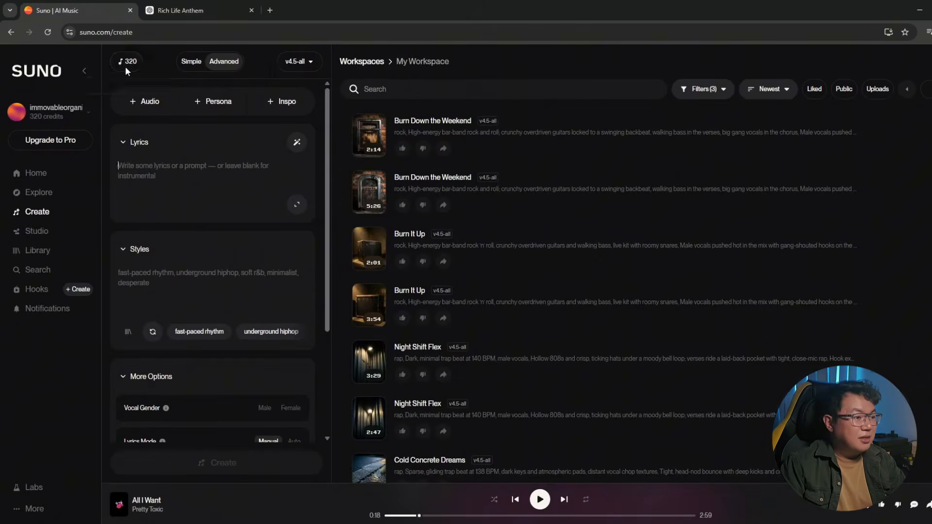
left_click(229, 199)
key("ctrl+v")
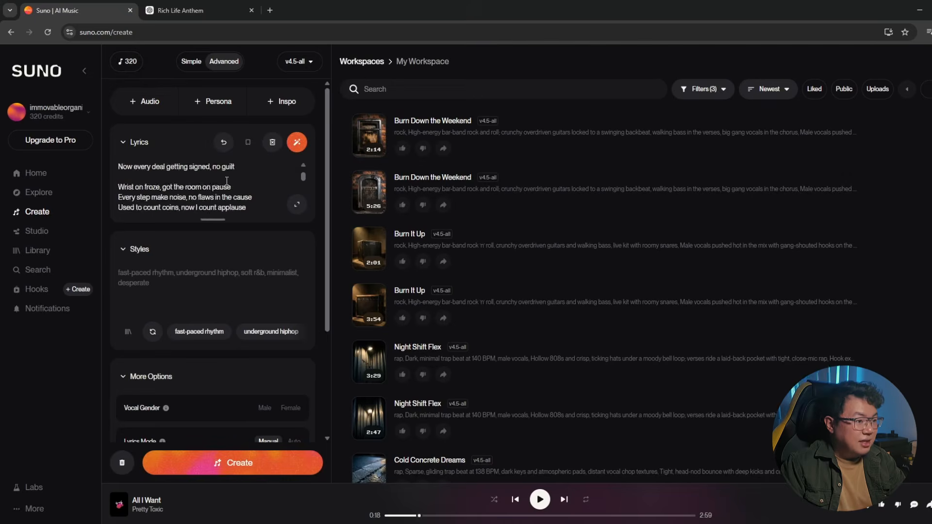
Enlarge the Lyrics box and scroll through the pasted lyrics to review them.
scroll(227, 185, "up", 5)
left_click_drag(213, 218, 208, 373)
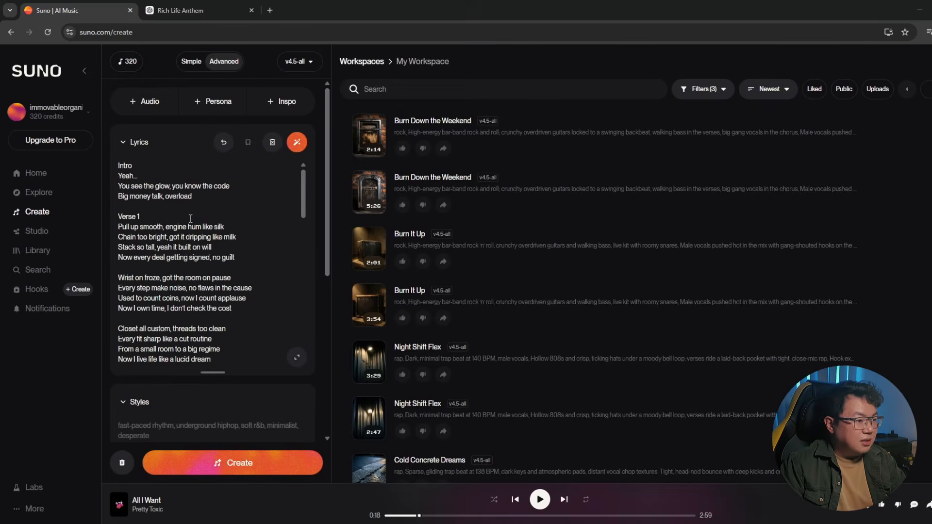
left_click(137, 169)
scroll(186, 240, "down", 7)
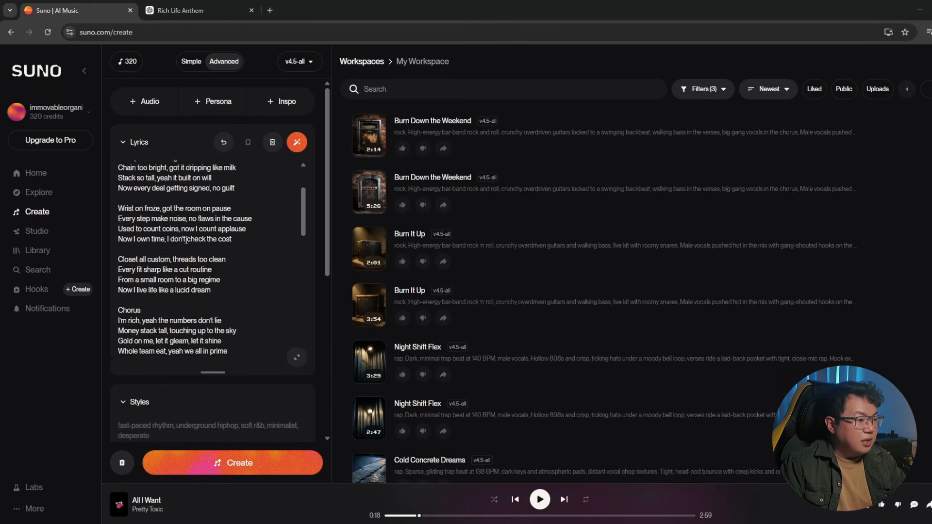
scroll(157, 238, "down", 5)
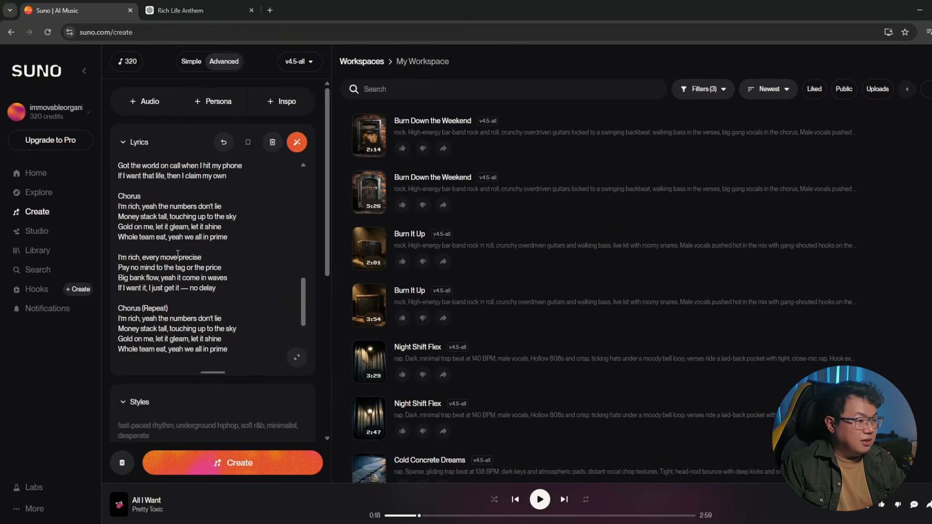
scroll(178, 254, "down", 6)
Enter hip hop trap as the style and create the song.
left_click(187, 277)
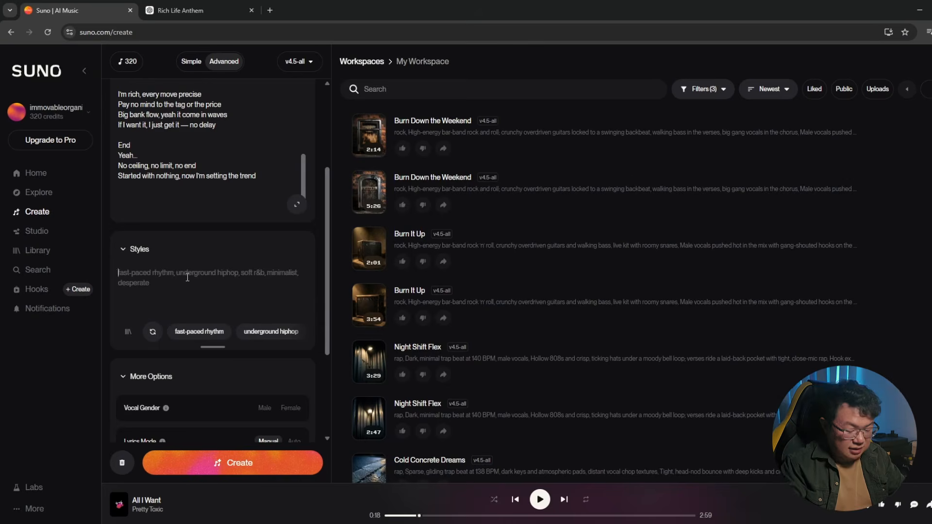
type("hip hop trap")
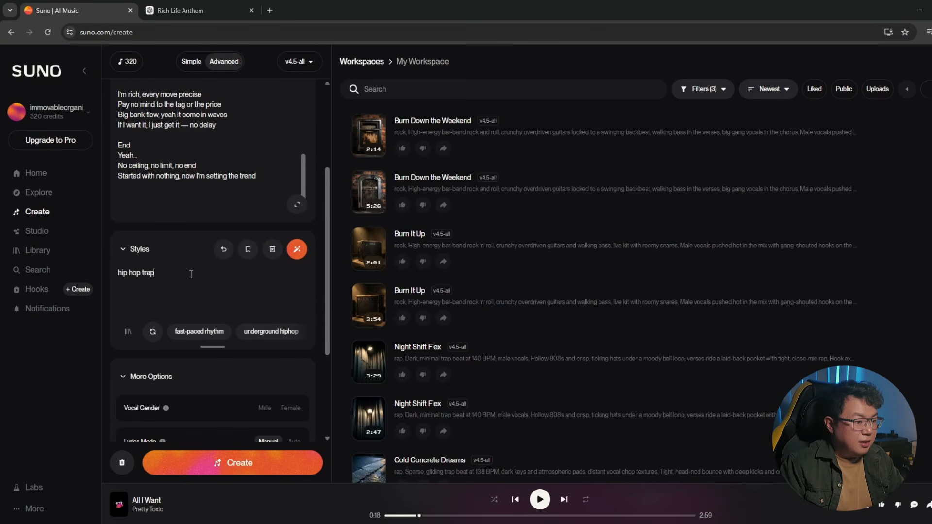
scroll(191, 274, "down", 3)
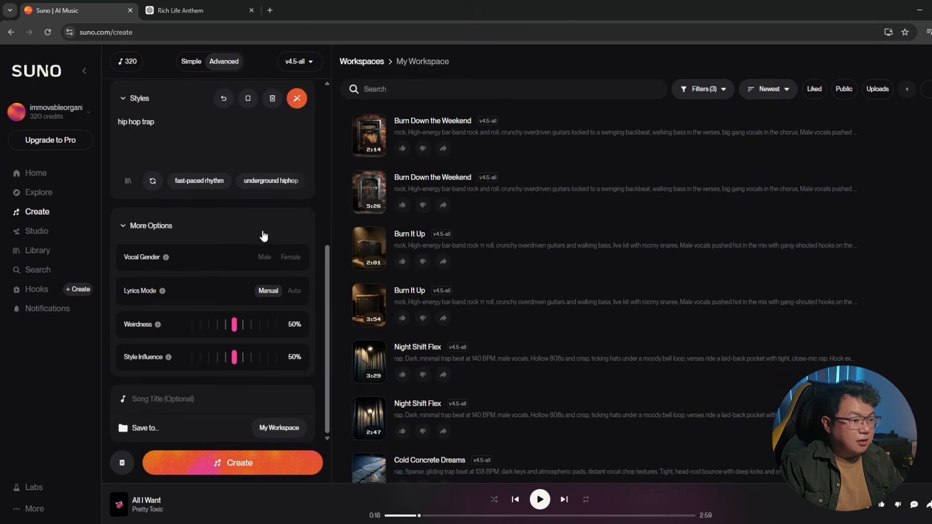
left_click(305, 467)
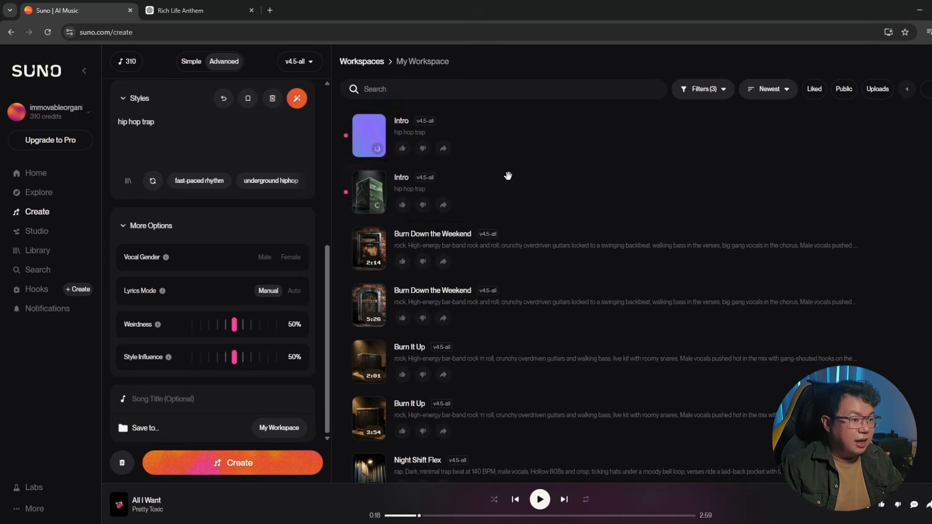
Play the second generated Intro track and follow its lyrics in the song panel.
left_click(371, 193)
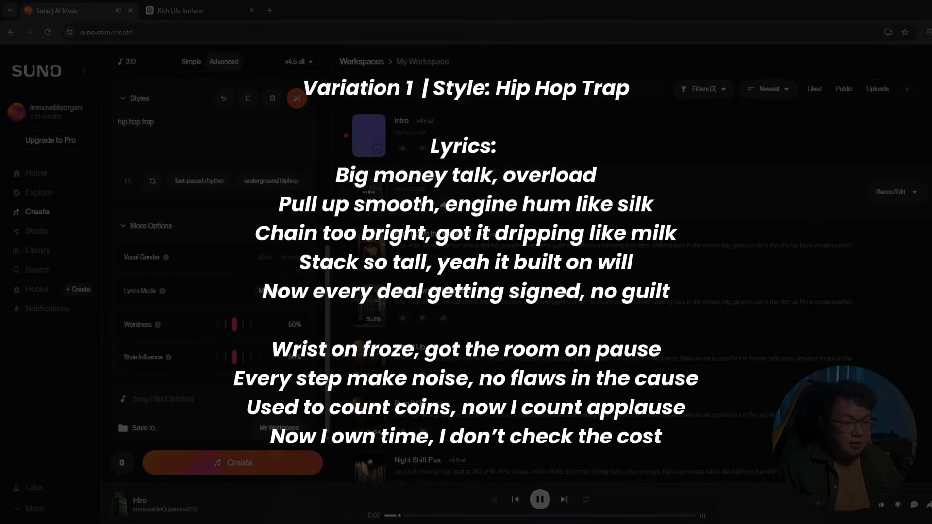
left_click(683, 186)
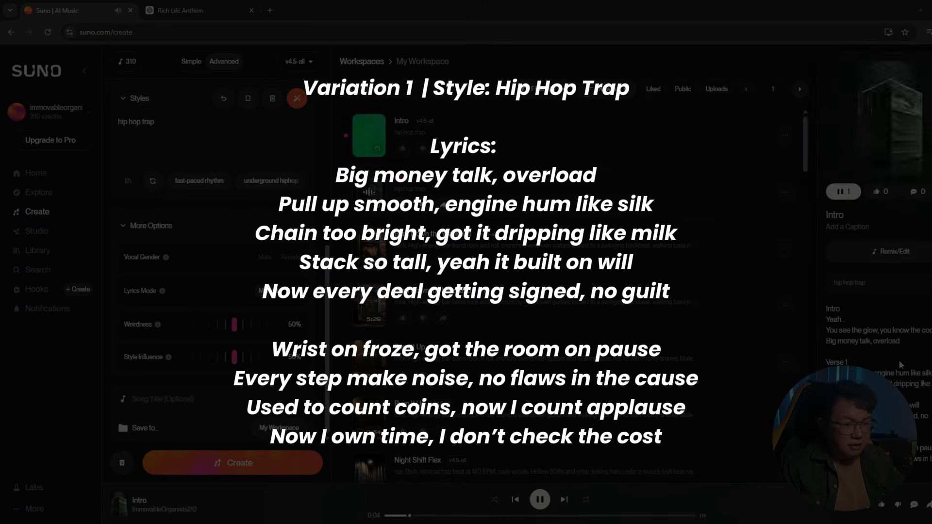
scroll(898, 360, "down", 5)
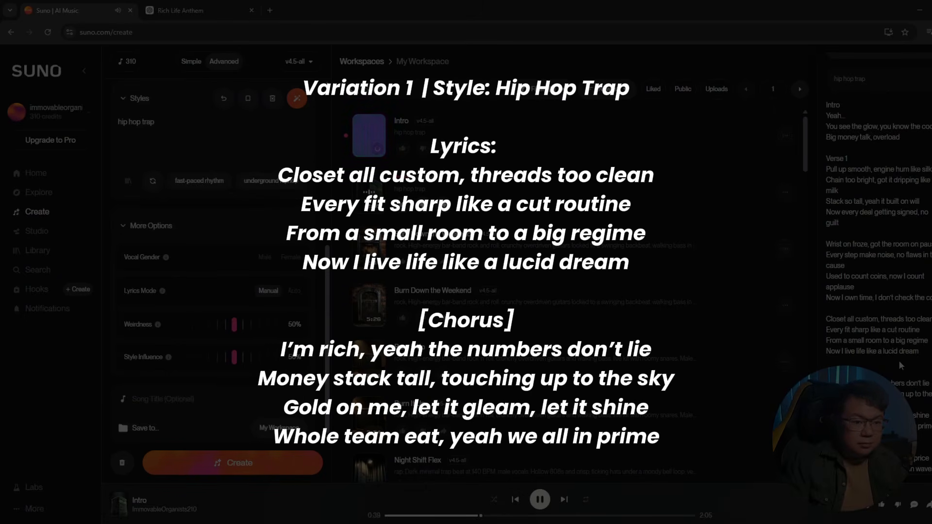
scroll(898, 360, "down", 3)
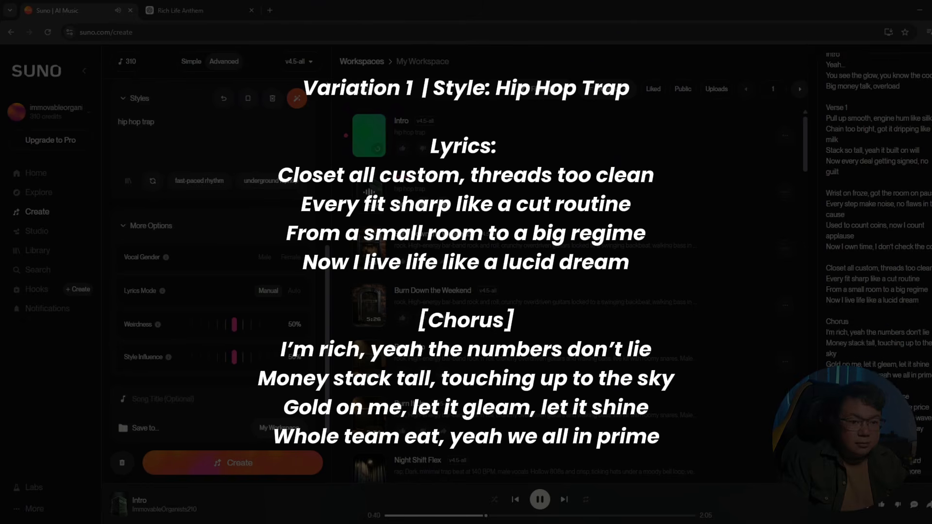
scroll(898, 360, "down", 1)
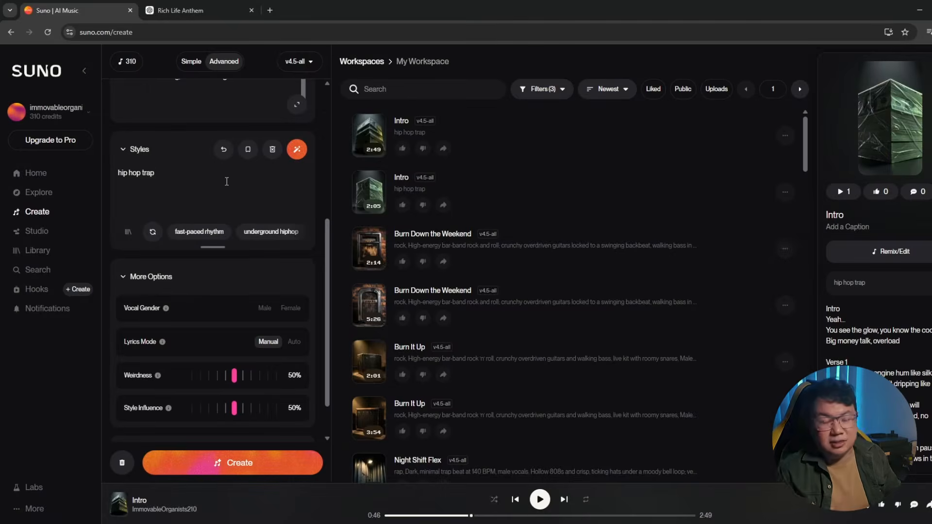
Replace the style with hip hop, numetal and create the song.
key("ctrl+a")
key("BackSpace")
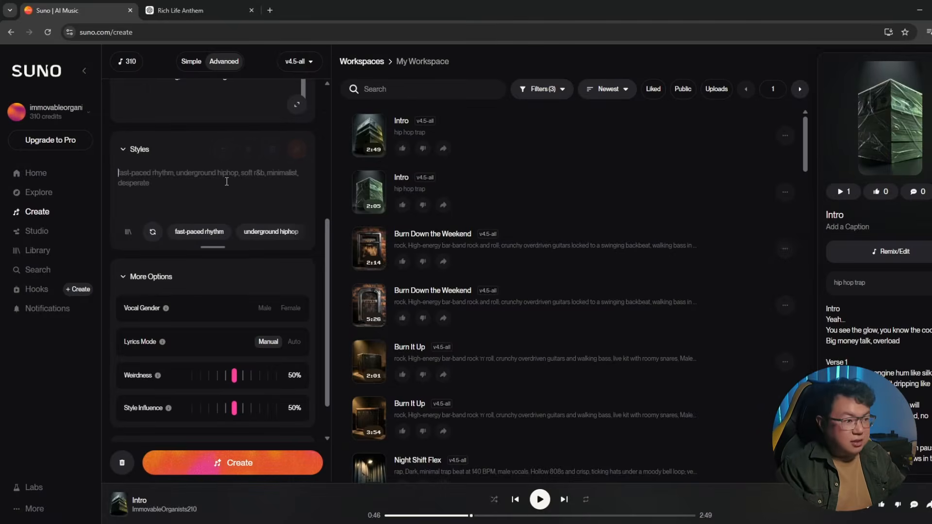
type("hip ho")
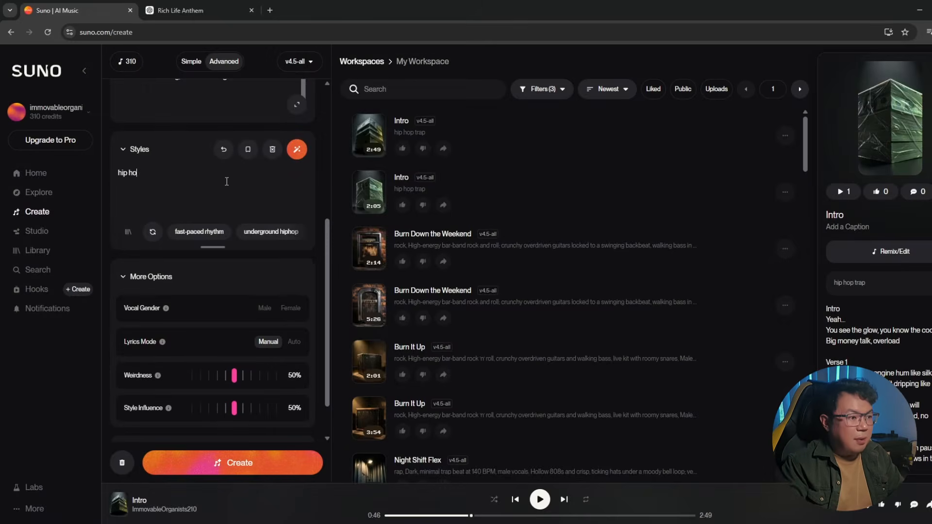
type("p,")
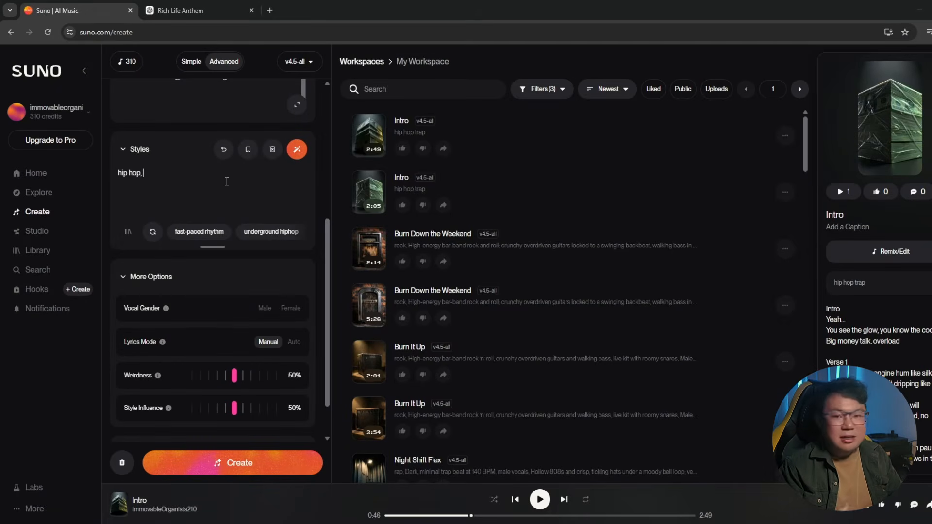
type(" numetal")
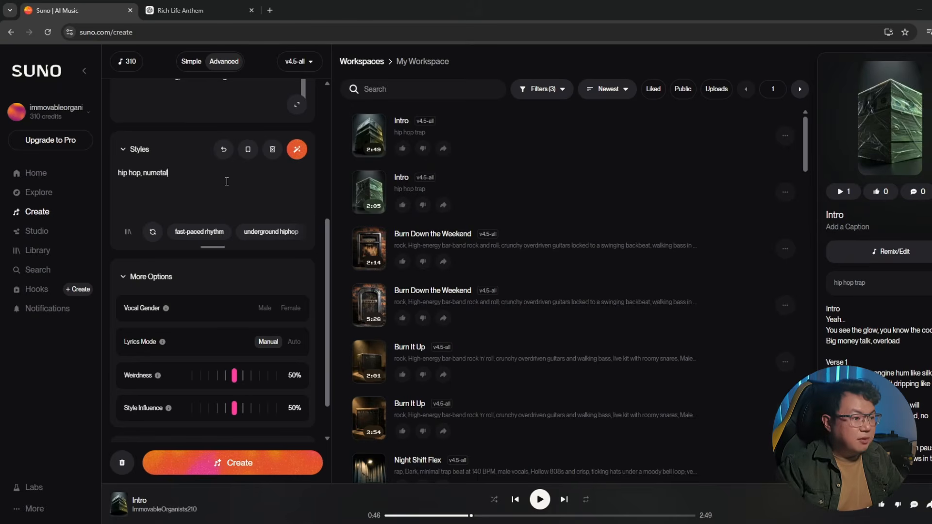
left_click(301, 461)
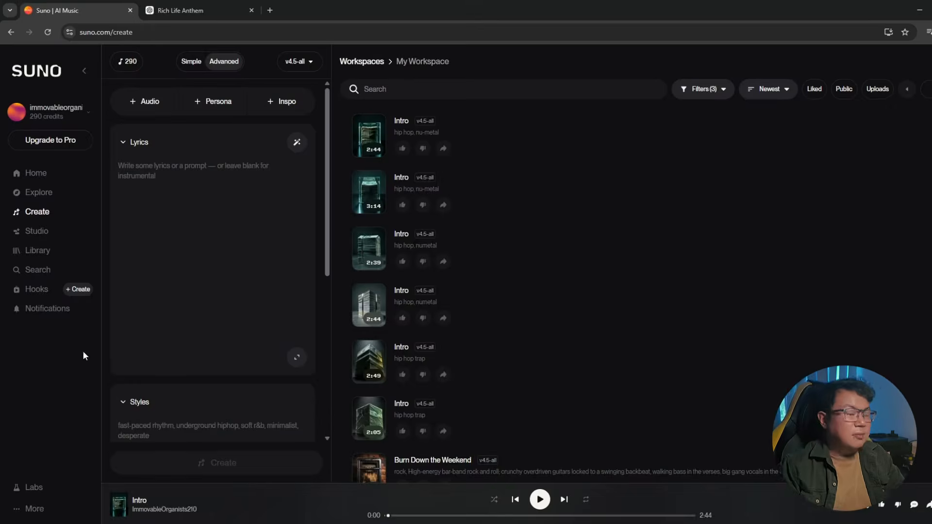
Record a hummed audio clip of about 16 seconds and continue with it as a cover.
left_click(153, 114)
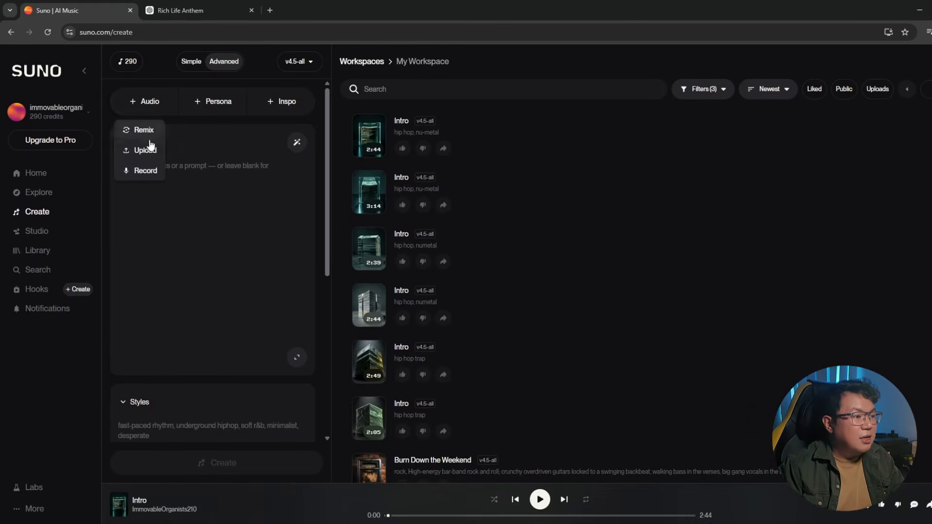
left_click(145, 171)
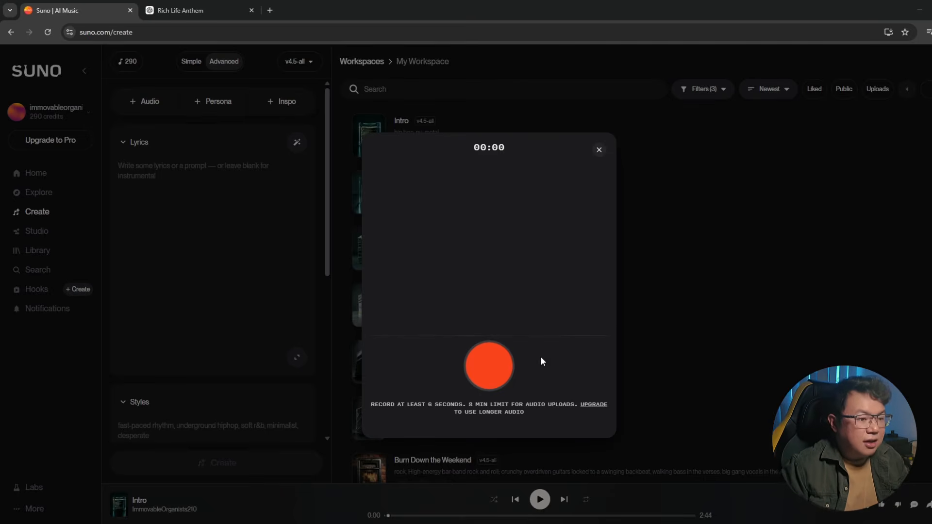
left_click(486, 367)
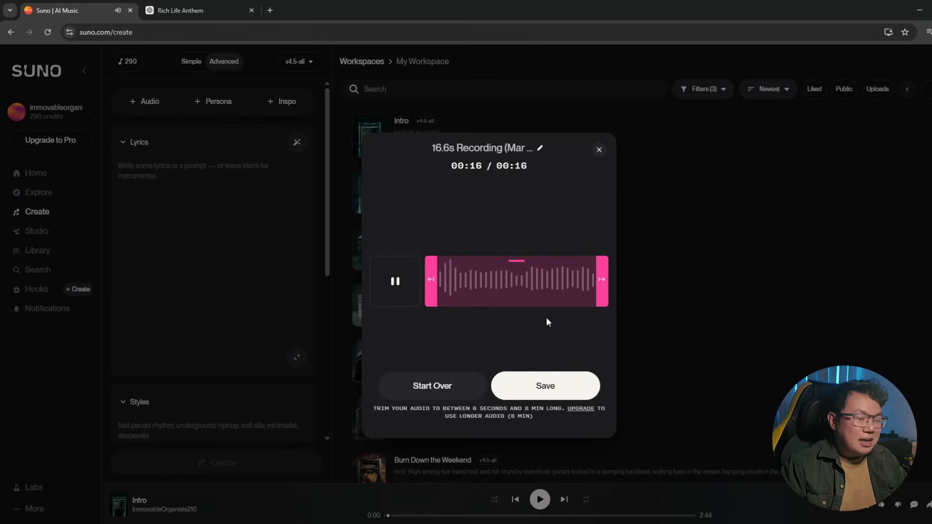
left_click(556, 390)
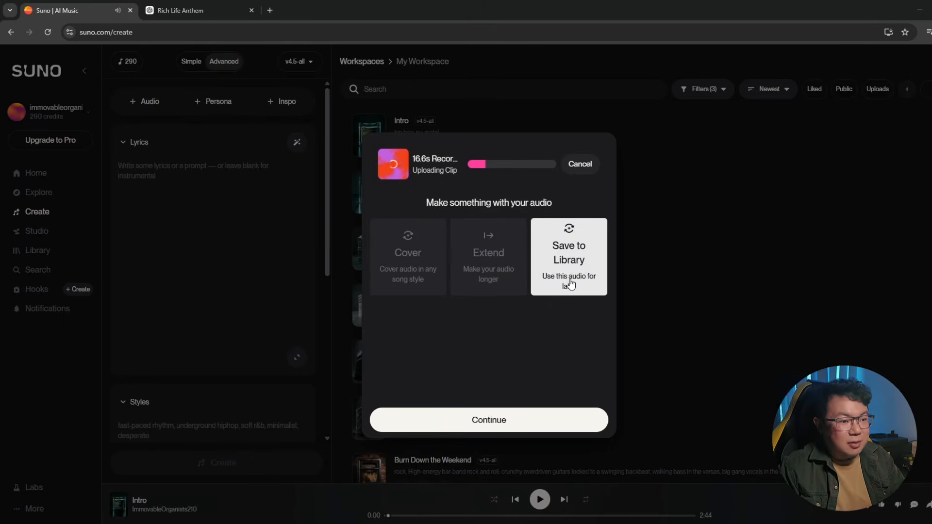
left_click(427, 287)
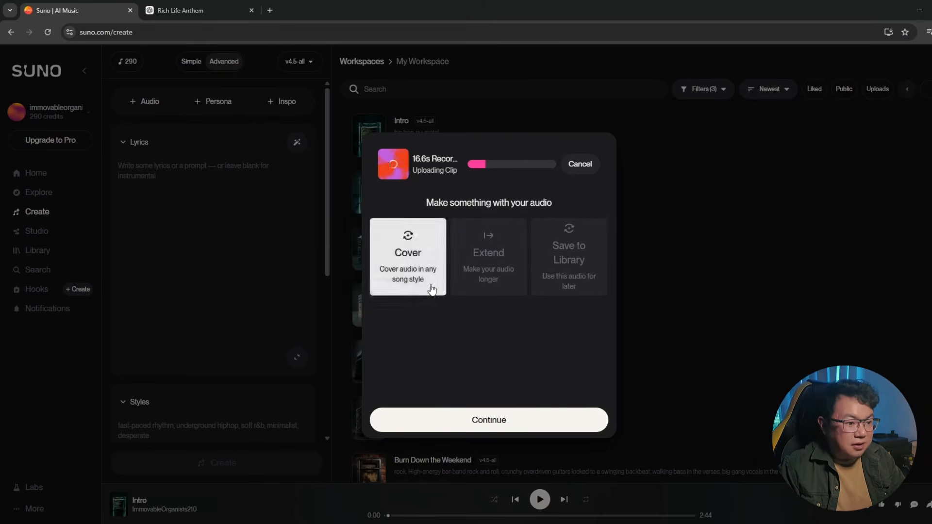
left_click(539, 425)
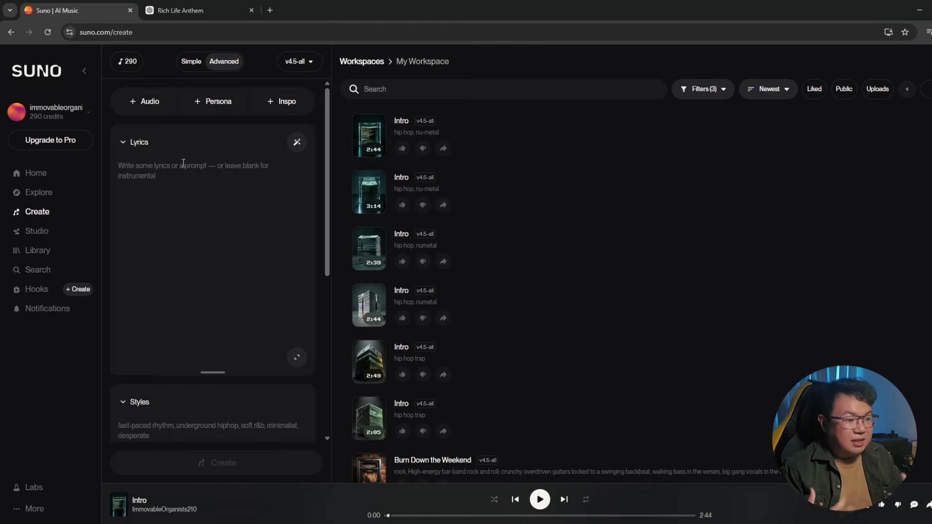
Clear the auto-filled lyrics and the auto-generated style description for the recording.
key("ctrl+a")
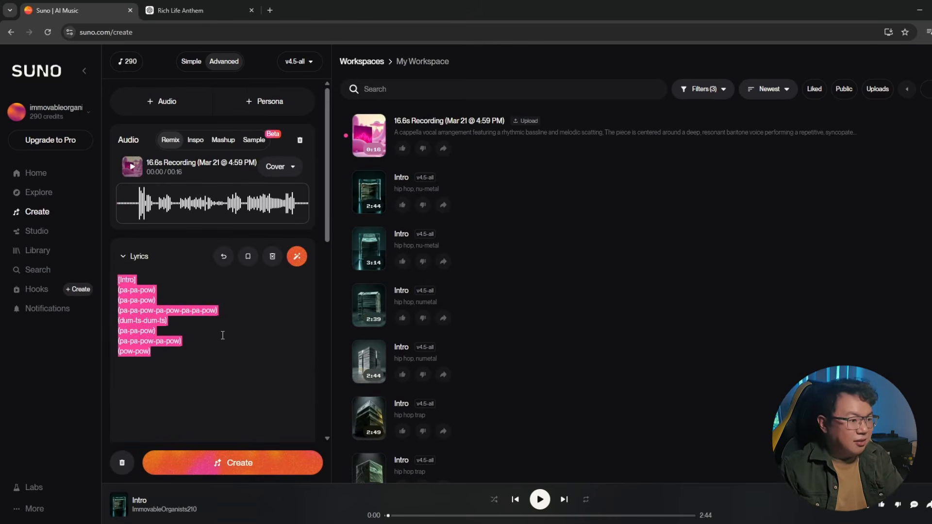
key("BackSpace")
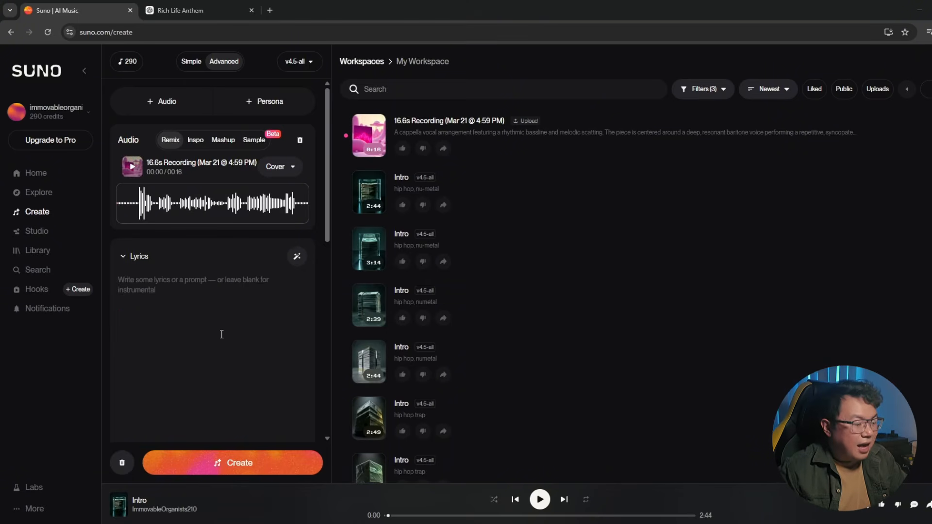
scroll(221, 334, "down", 5)
scroll(215, 352, "down", 3)
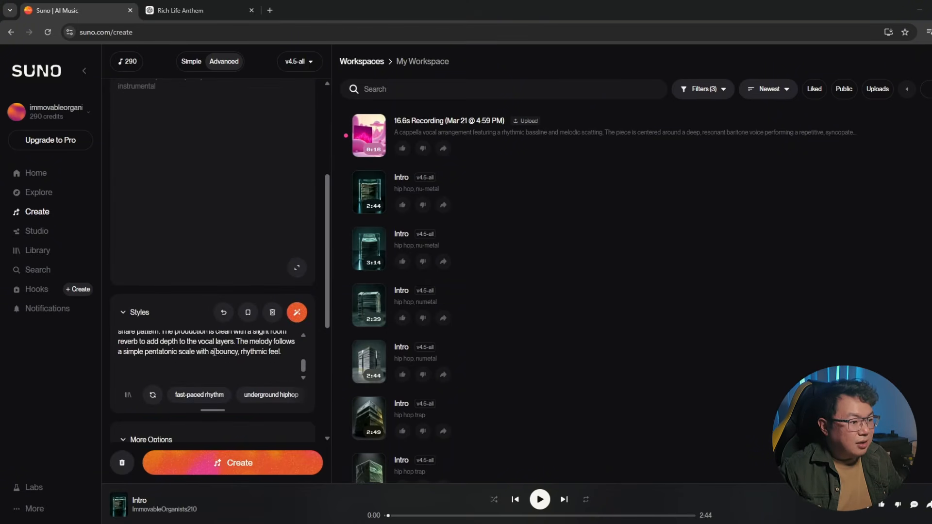
scroll(215, 351, "up", 3)
left_click(215, 351)
key("ctrl+a")
key("BackSpace")
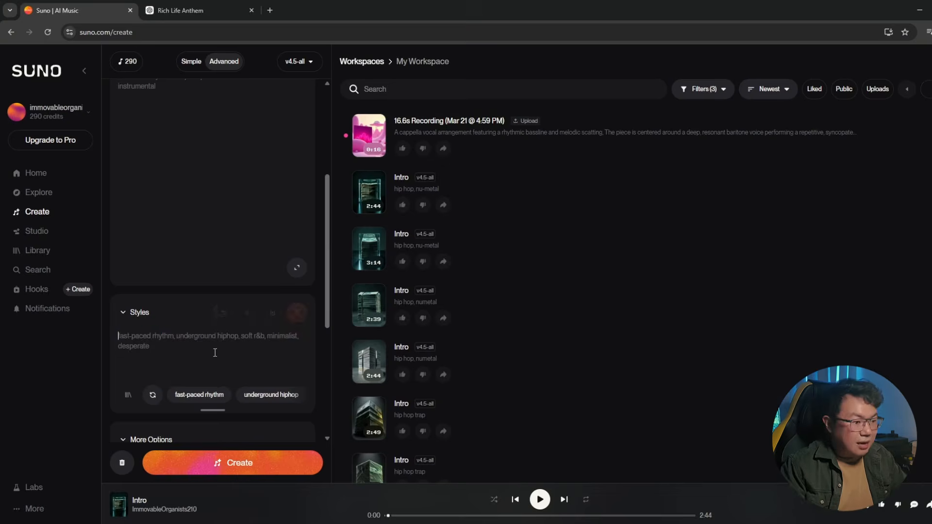
Set the style to hip hop trap music, create a cover of the recording, and play the first result.
type("hip hop trap music")
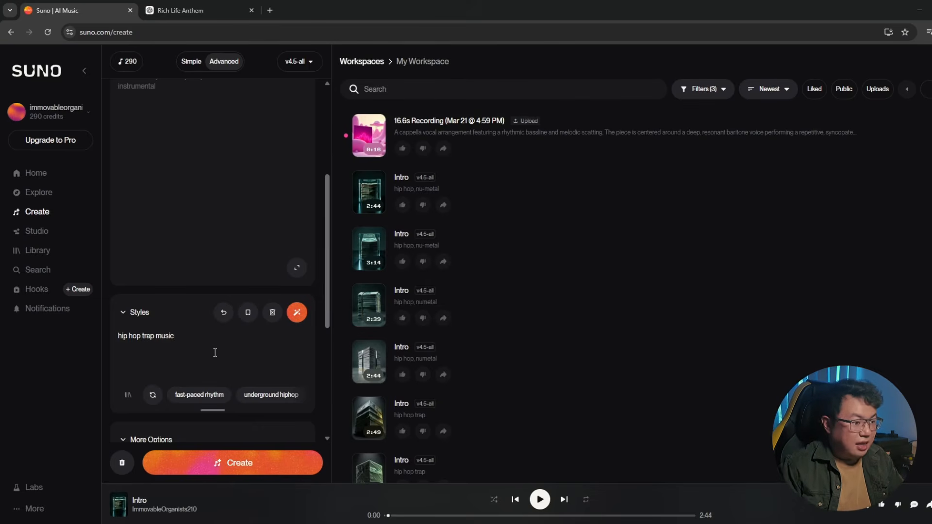
left_click(280, 465)
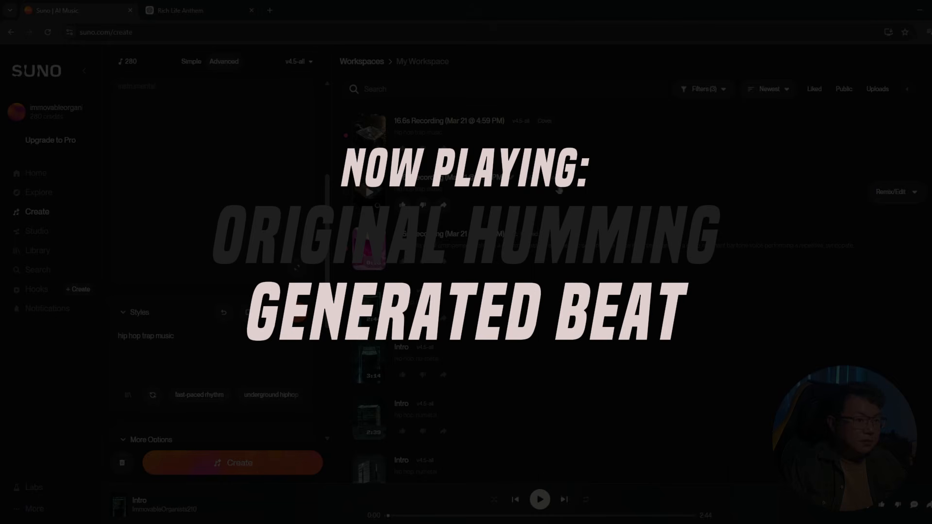
left_click(370, 196)
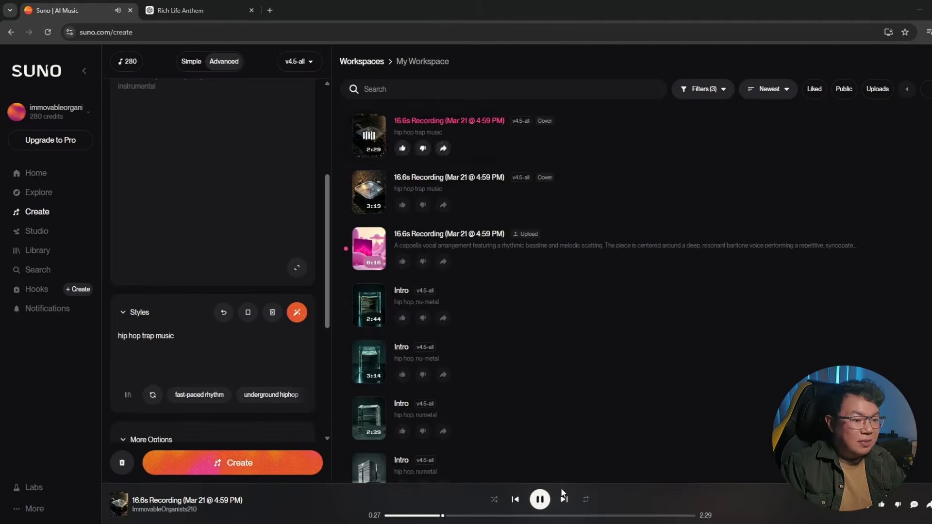
left_click(540, 500)
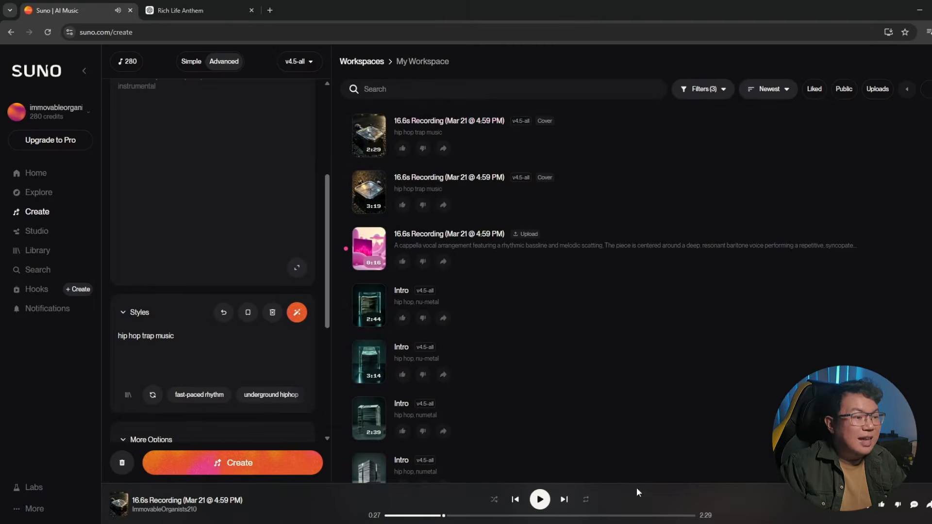
Change the style to piano, violin, jazz, create another cover, and play the first result.
left_click(213, 350)
key("ctrl+a")
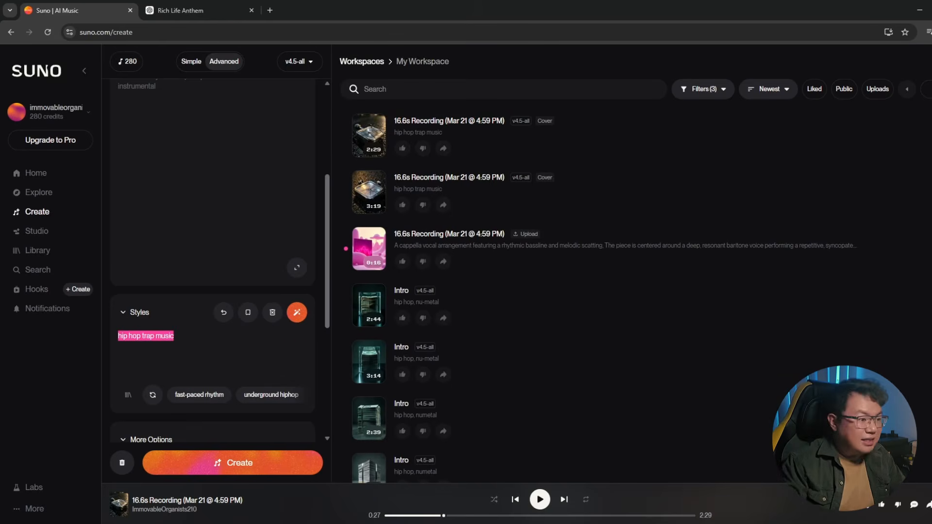
type("piano,")
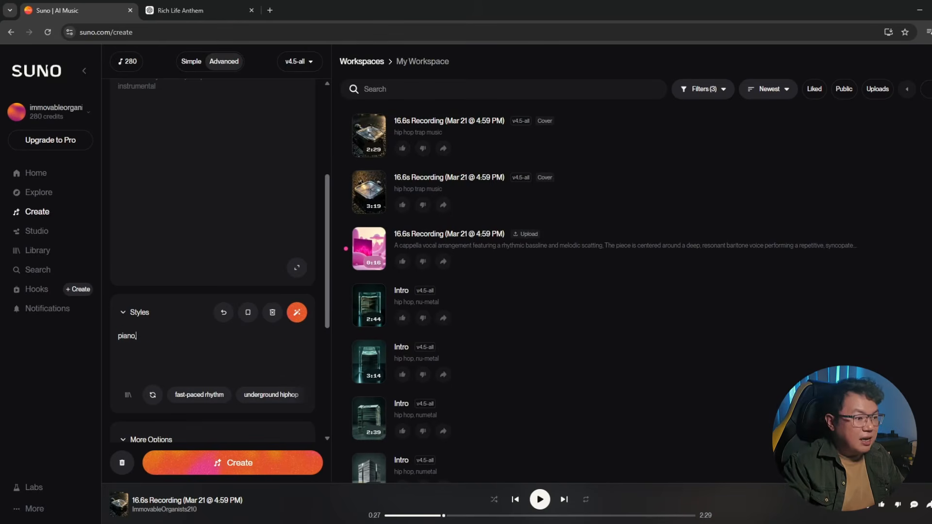
type(" violin, jazz")
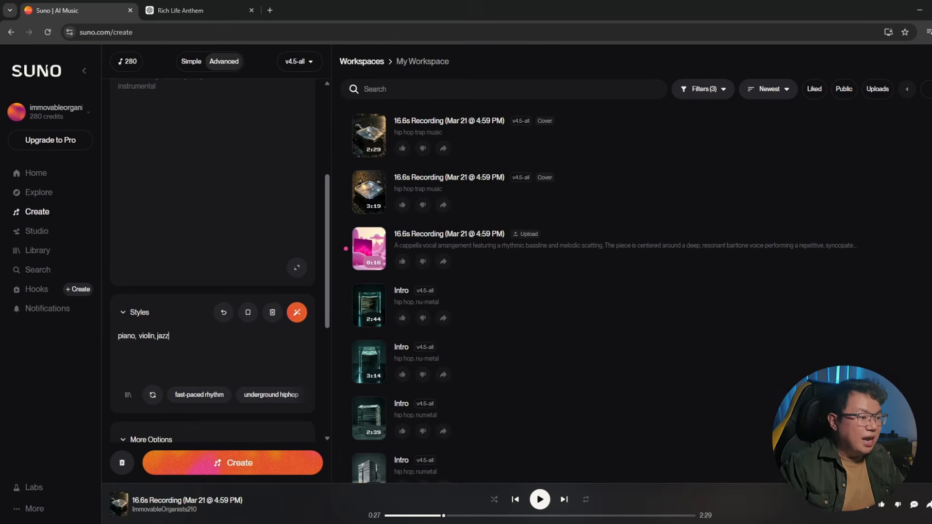
left_click(276, 468)
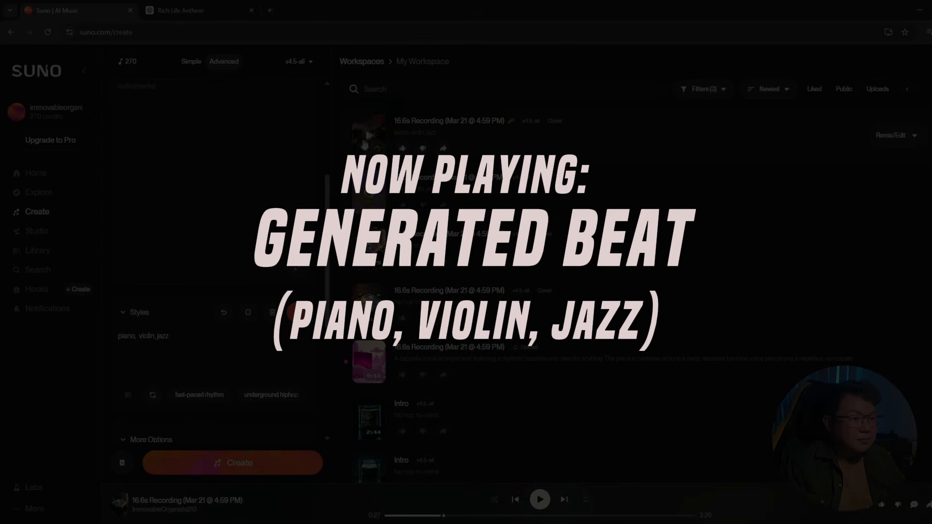
left_click(369, 135)
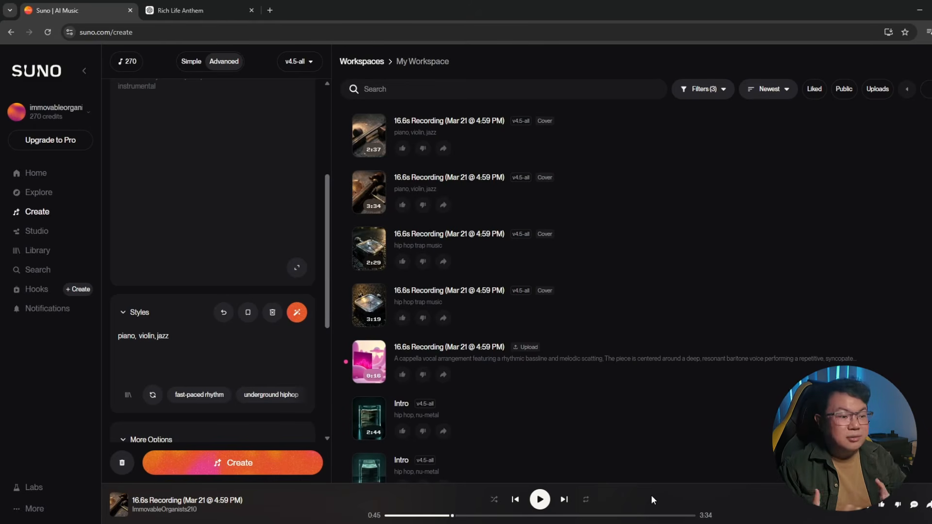
Start a cover of the 3:19 hip hop trap music track, overwriting the current styles.
left_click(627, 278)
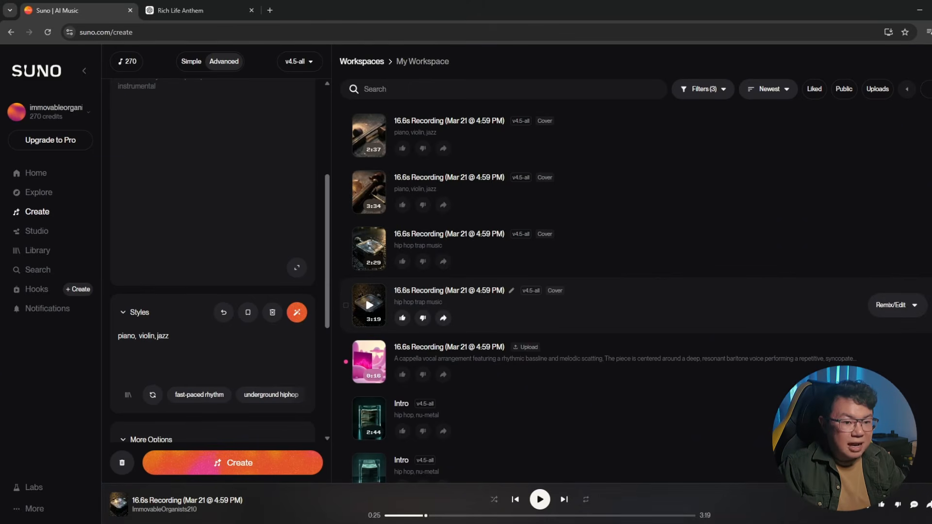
left_click(914, 304)
mouse_move(912, 246)
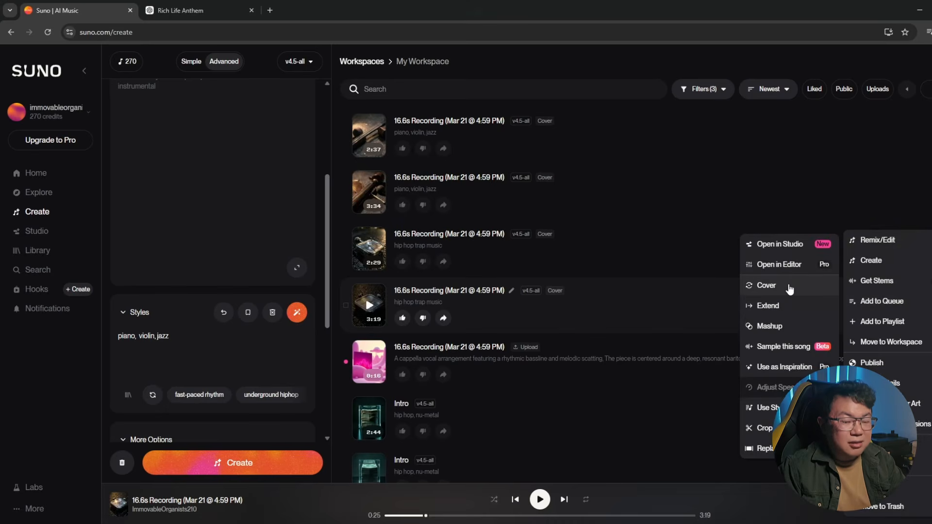
left_click(766, 286)
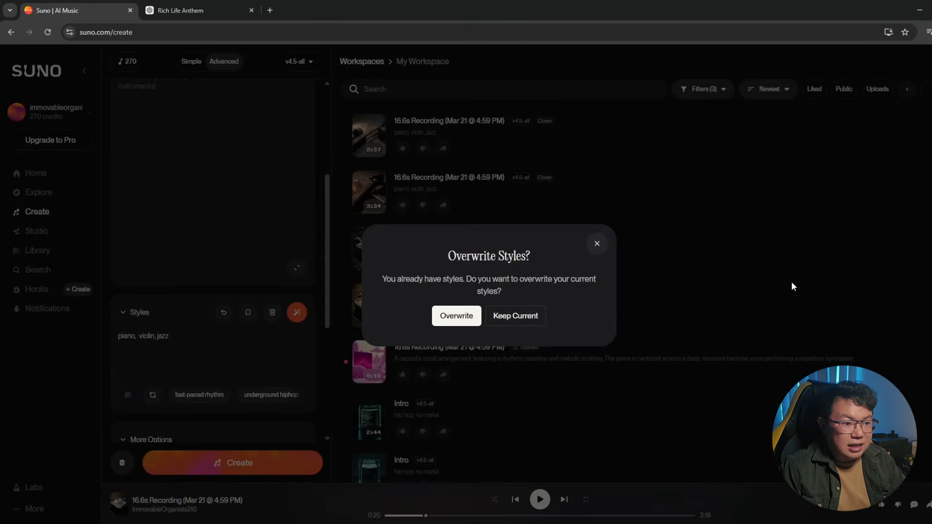
left_click(456, 316)
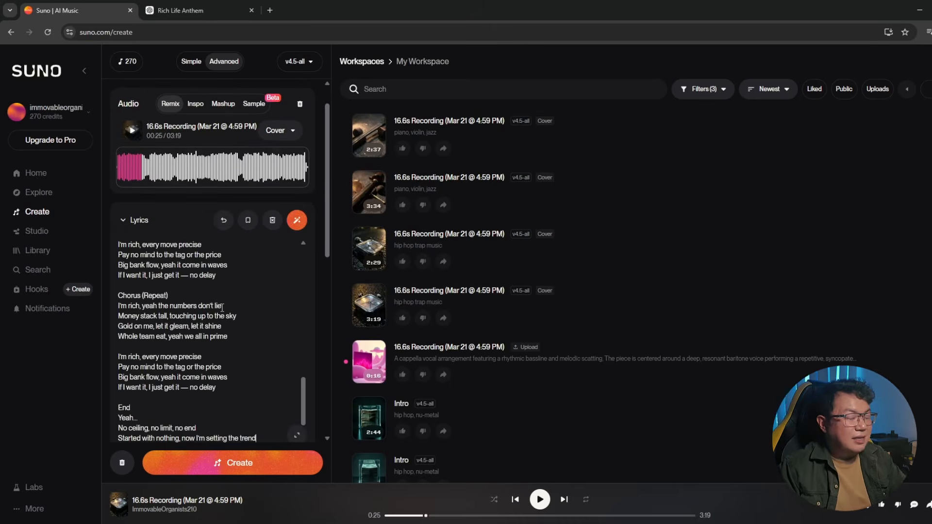
Create the cover with the loaded lyrics and style, then play the first result and open its lyrics.
scroll(223, 307, "up", 5)
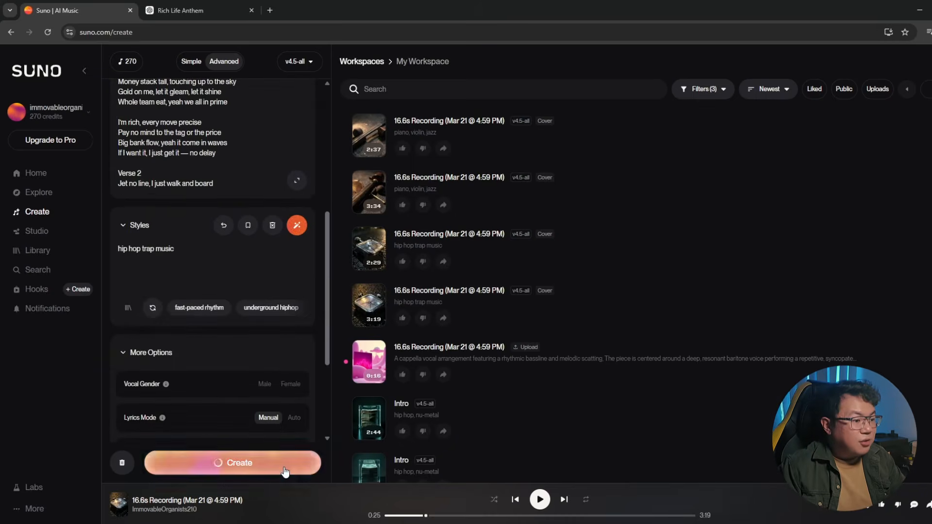
left_click(284, 468)
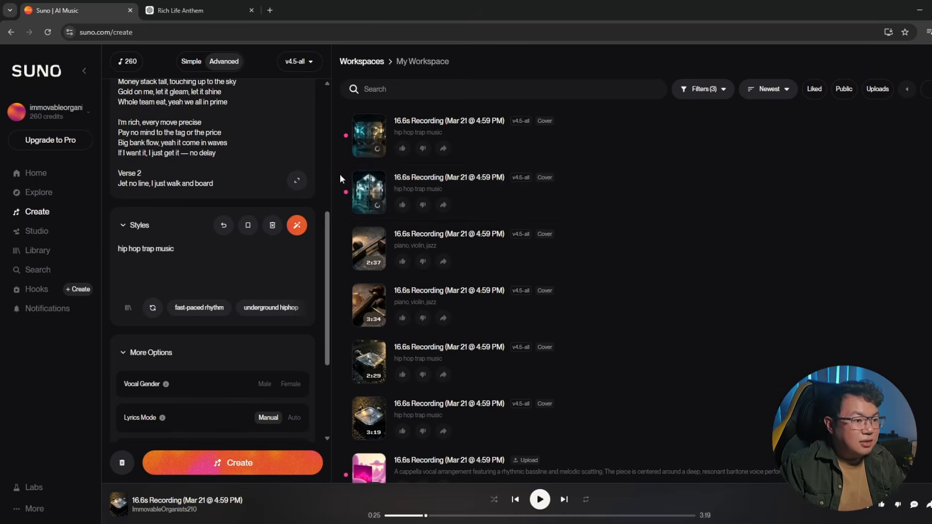
left_click(371, 137)
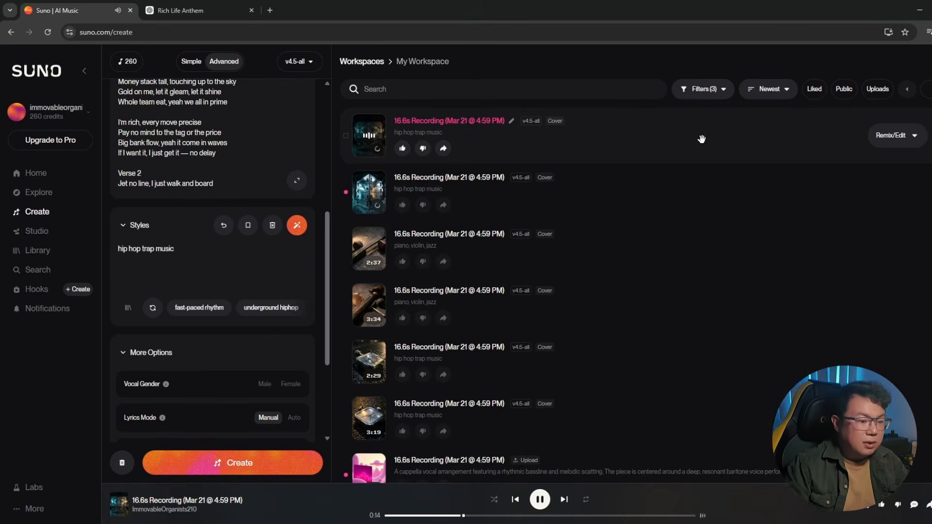
left_click(686, 141)
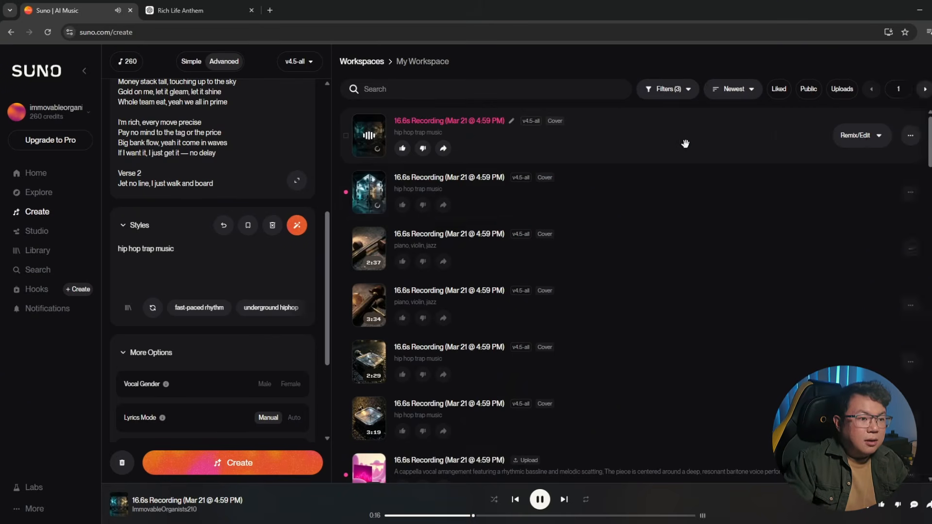
scroll(923, 356, "down", 7)
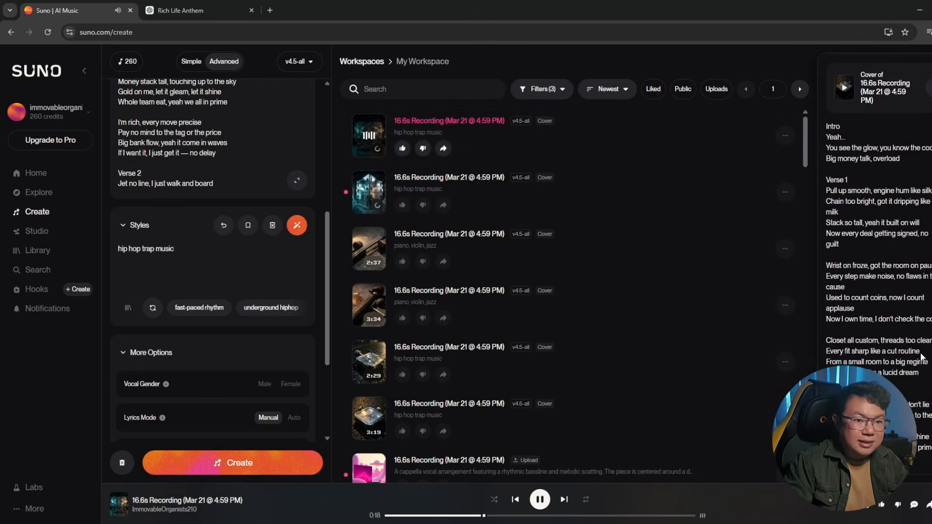